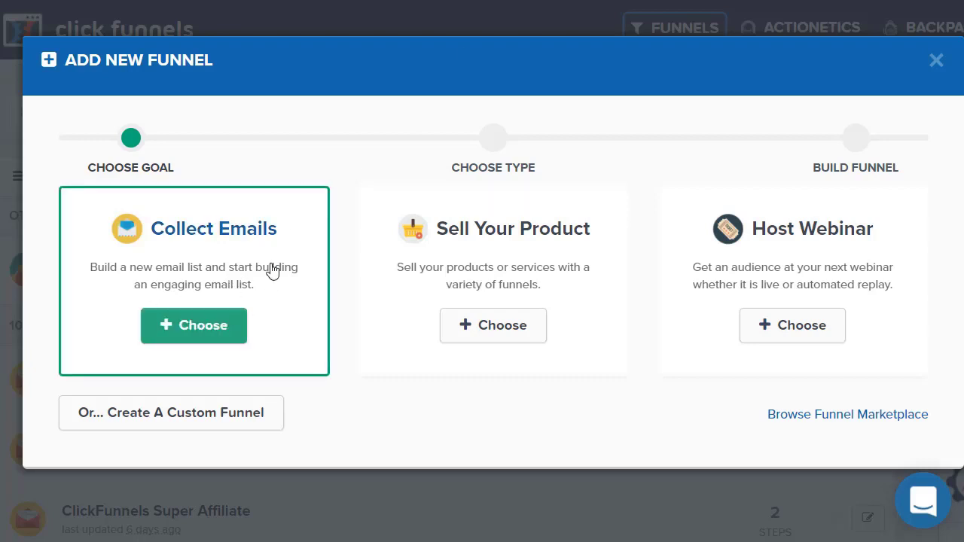
Choose Collect Emails and highlight the Email Landing Page and Thank You / Download Page steps
left_click(211, 329)
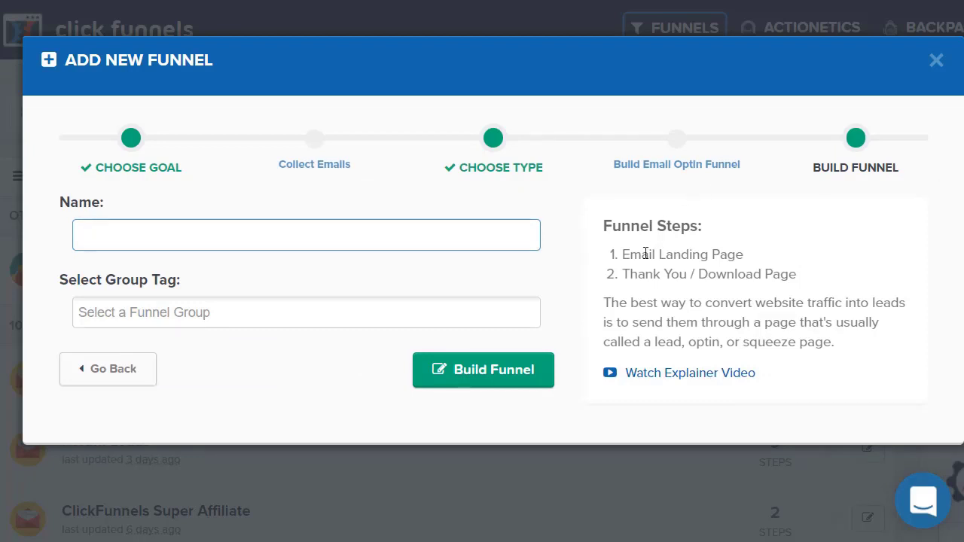
left_click_drag(623, 254, 747, 254)
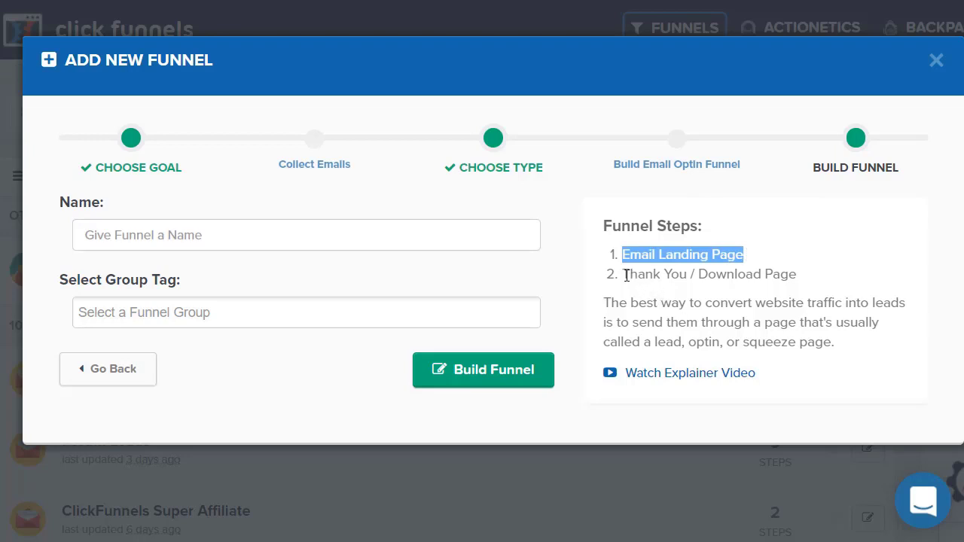
left_click_drag(625, 275, 798, 275)
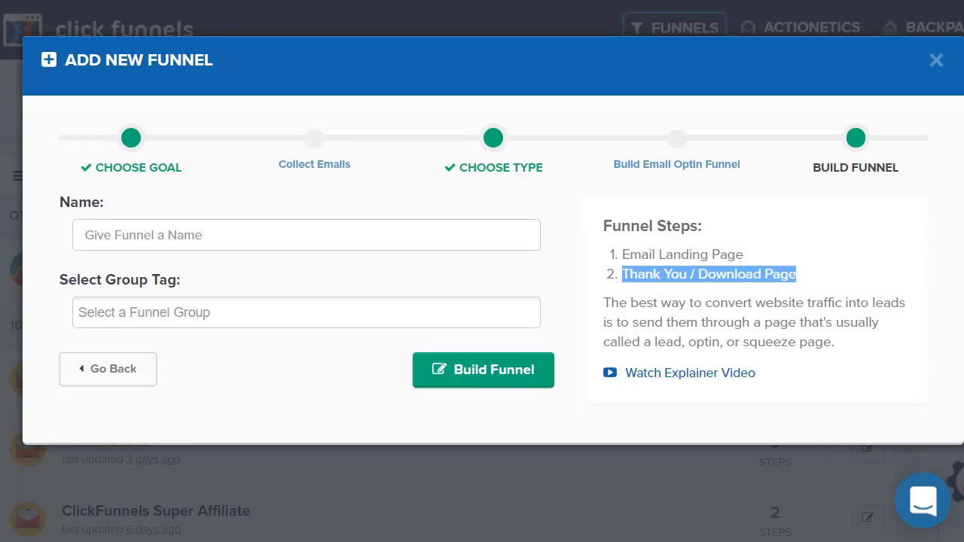
left_click(630, 258)
left_click_drag(623, 257, 745, 257)
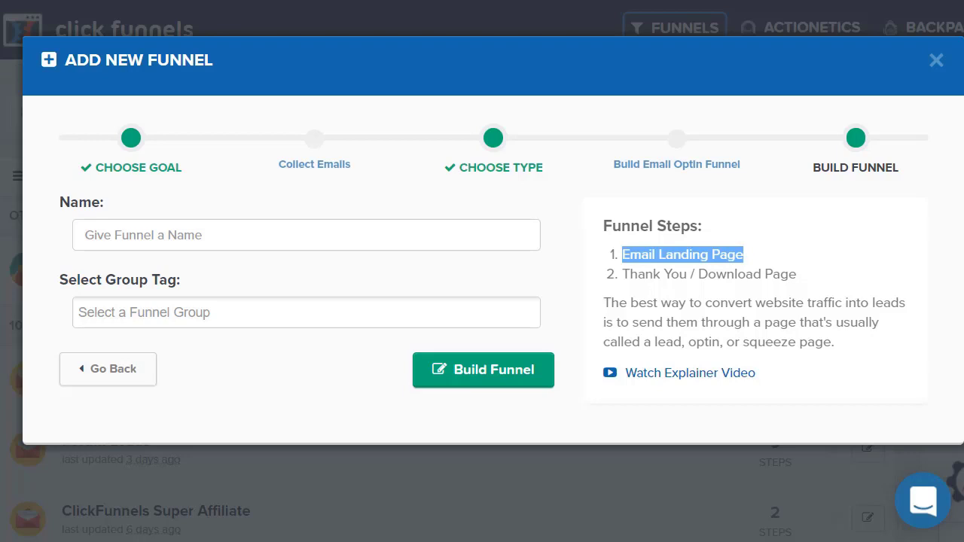
Go back and pick Sell Your Product to show Sales Funnel, Product Launch and Membership
left_click(112, 369)
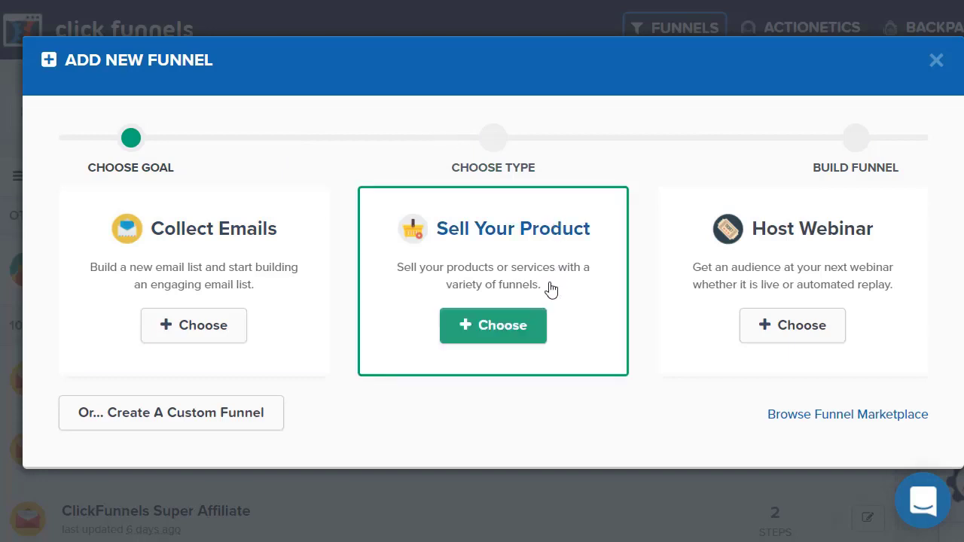
left_click(512, 336)
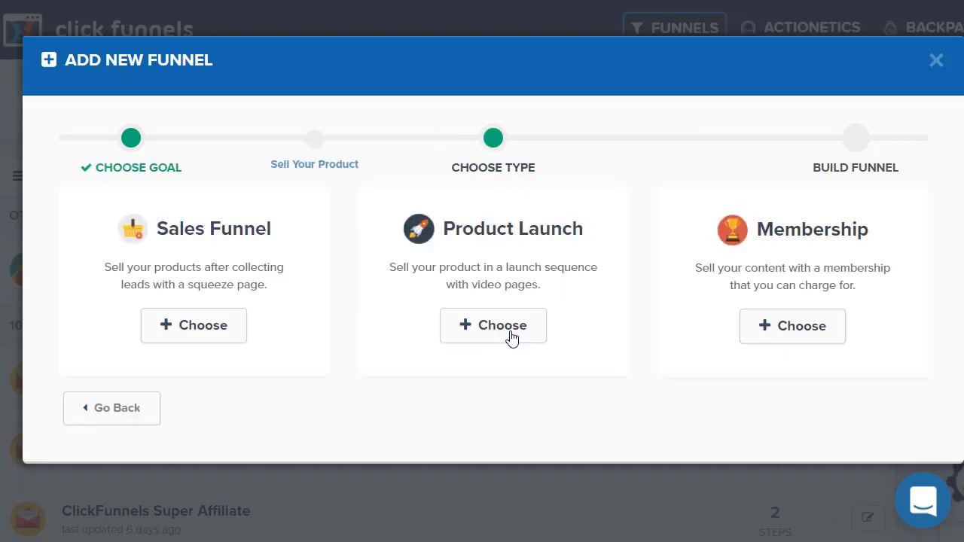
left_click(235, 342)
Go back and pick Host Webinar to show Live Webinar and Webinar Replay
left_click(143, 406)
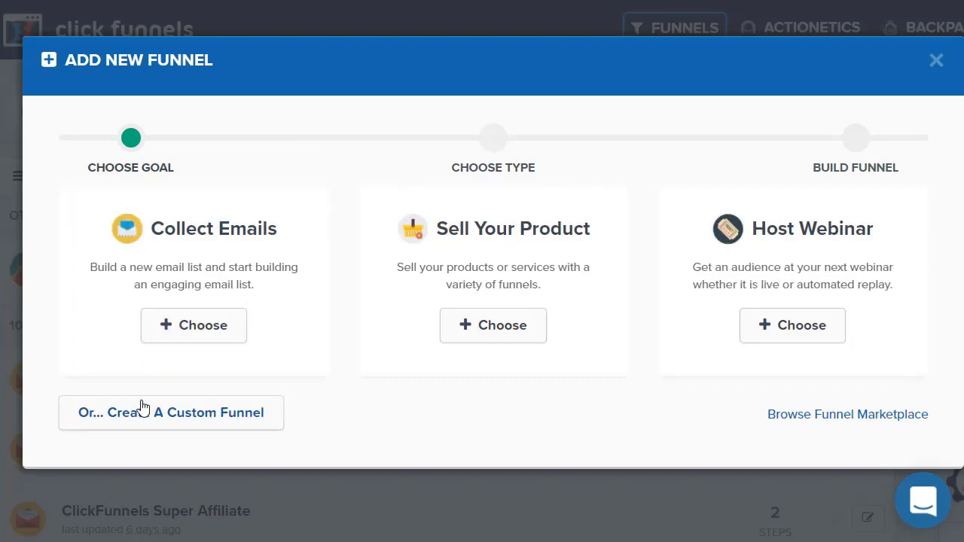
left_click(796, 326)
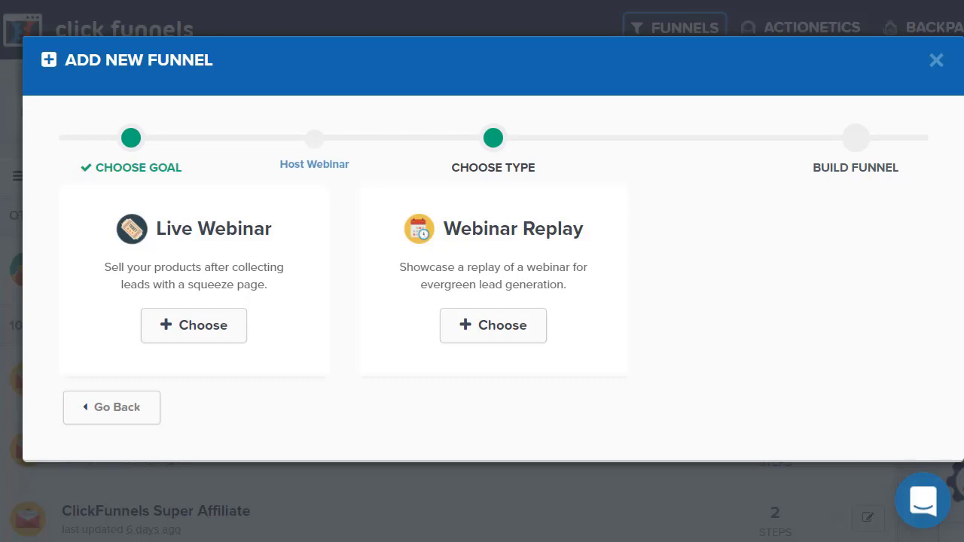
Return to goal selection showing Collect Emails, Sell Your Product and Host Webinar
left_click(131, 423)
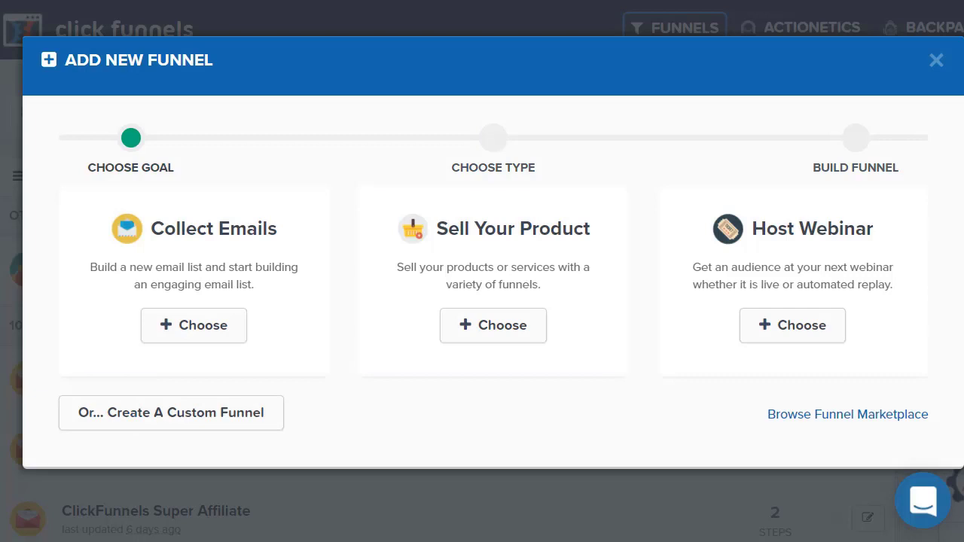